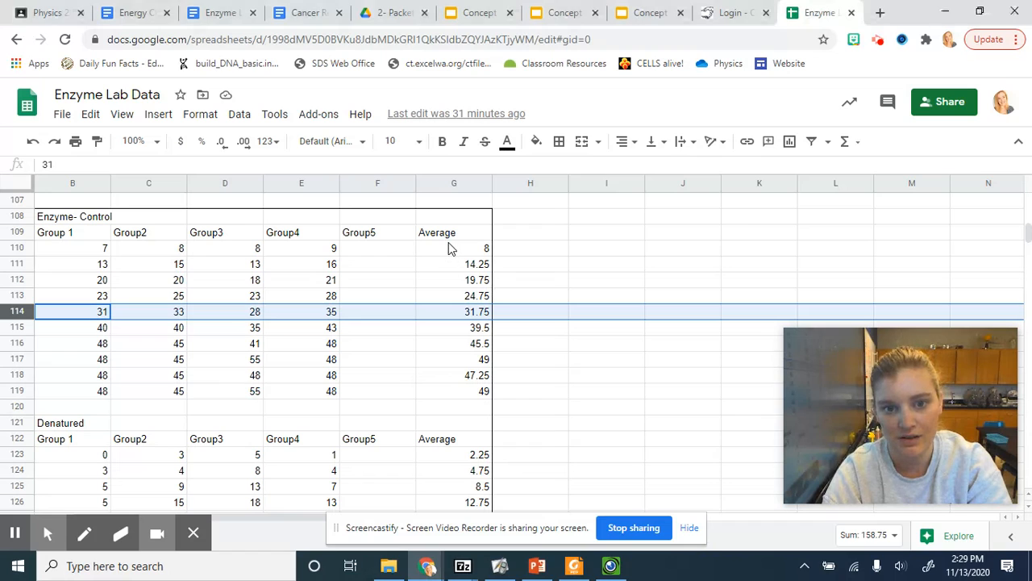
# Step: Inspect the first Average formula in the Enzyme- Control table and read the Graph instructions in the Energy Flow packet
pyautogui.moveTo(452, 248)
pyautogui.mouseDown()
pyautogui.moveTo(480, 321)
pyautogui.moveTo(487, 393)
pyautogui.moveTo(463, 255)
pyautogui.mouseUp()
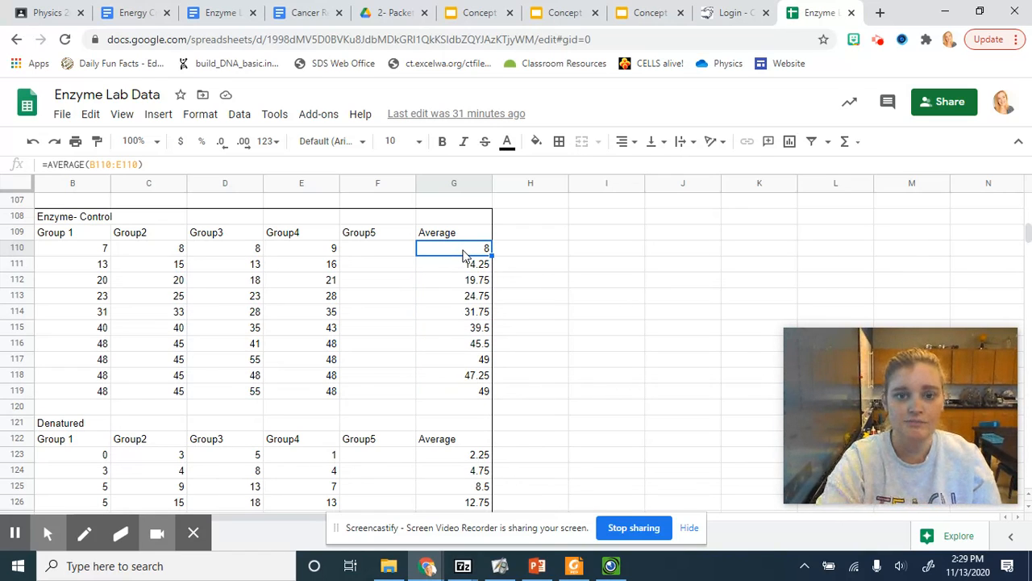
pyautogui.click(394, 14)
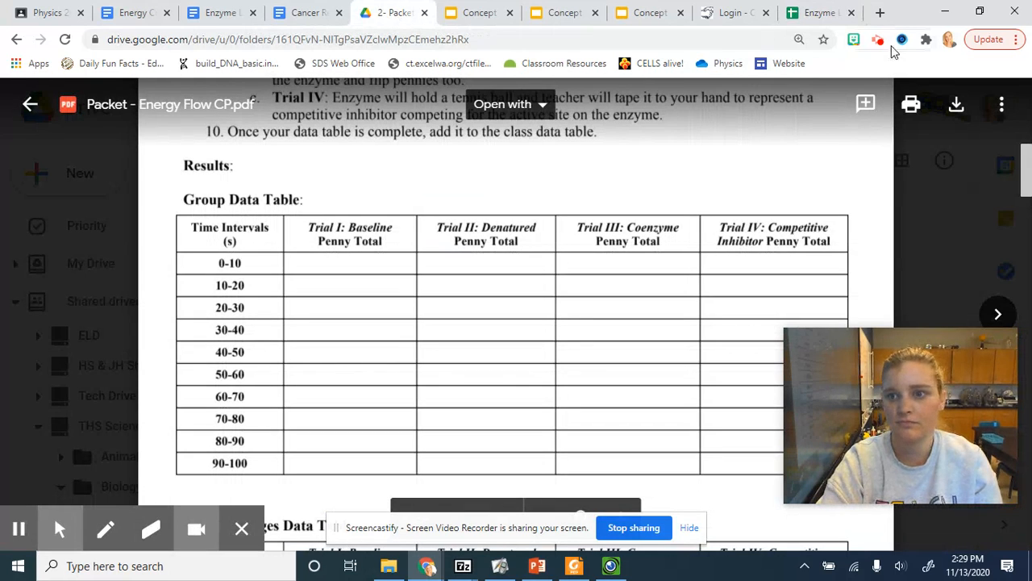
pyautogui.scroll(-8, 1029, 170)
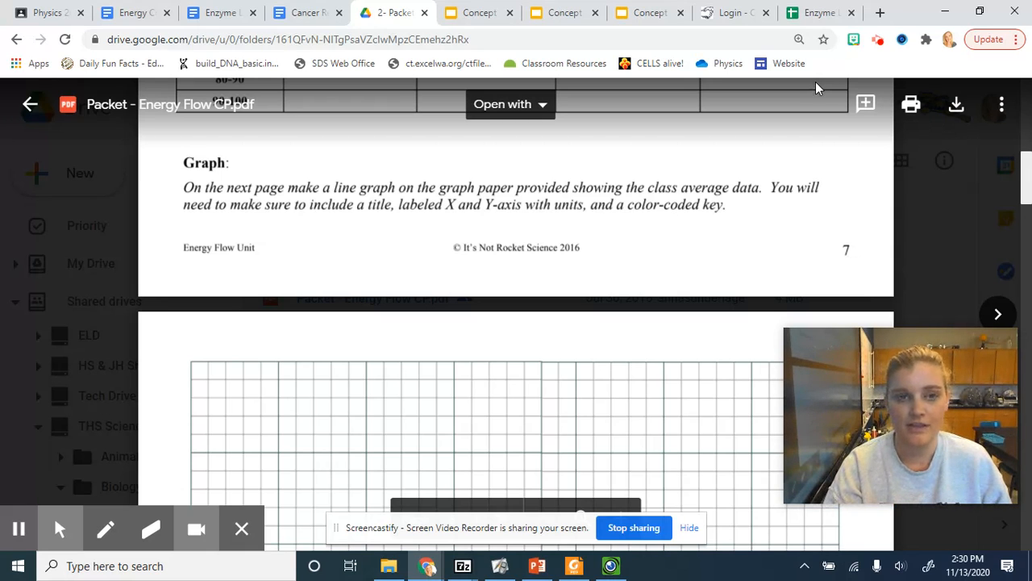
# Step: Open Google Sheets in a new browser tab and create a blank spreadsheet
pyautogui.click(880, 13)
pyautogui.write('shee')
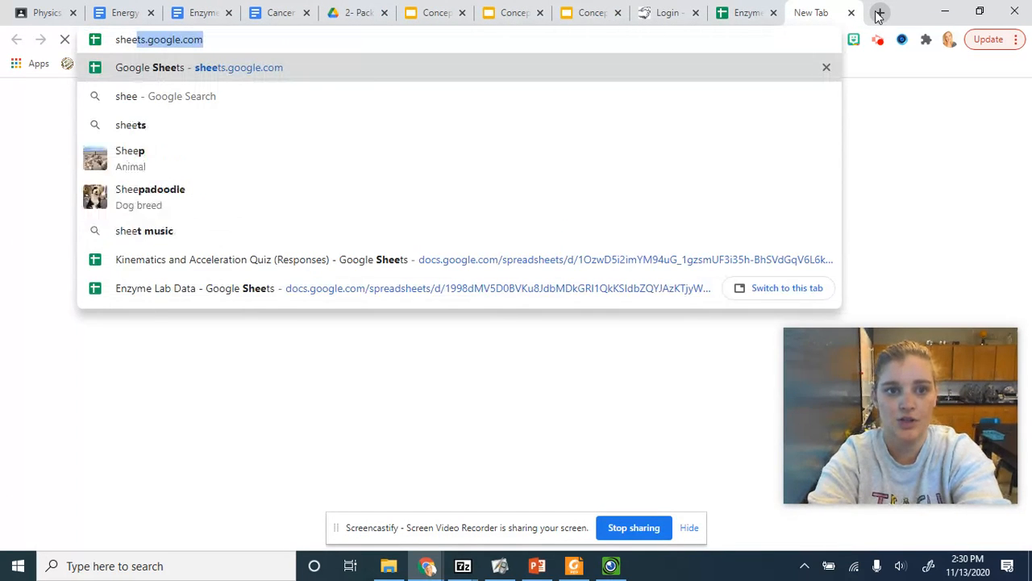
pyautogui.press('Return')
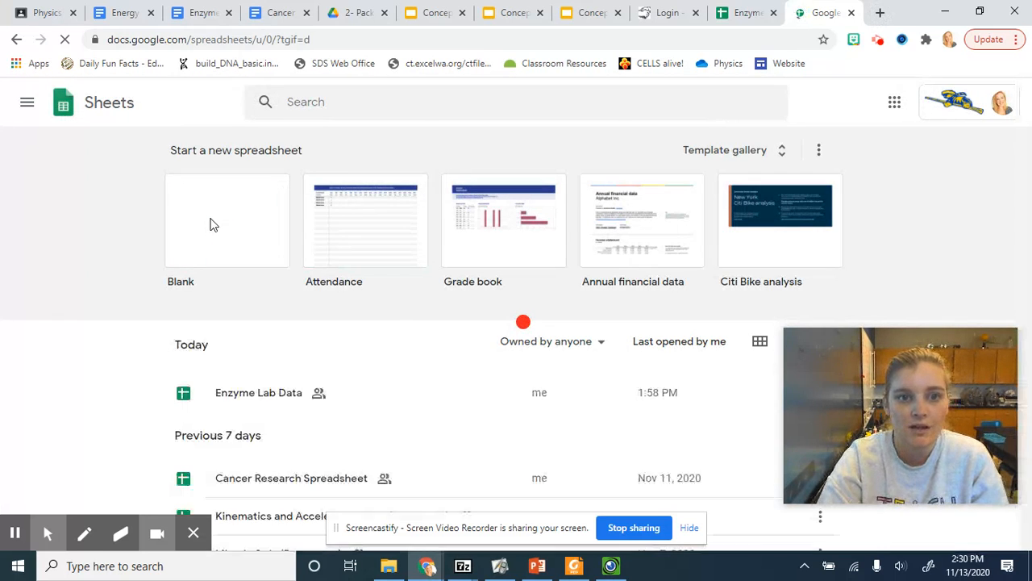
pyautogui.click(212, 226)
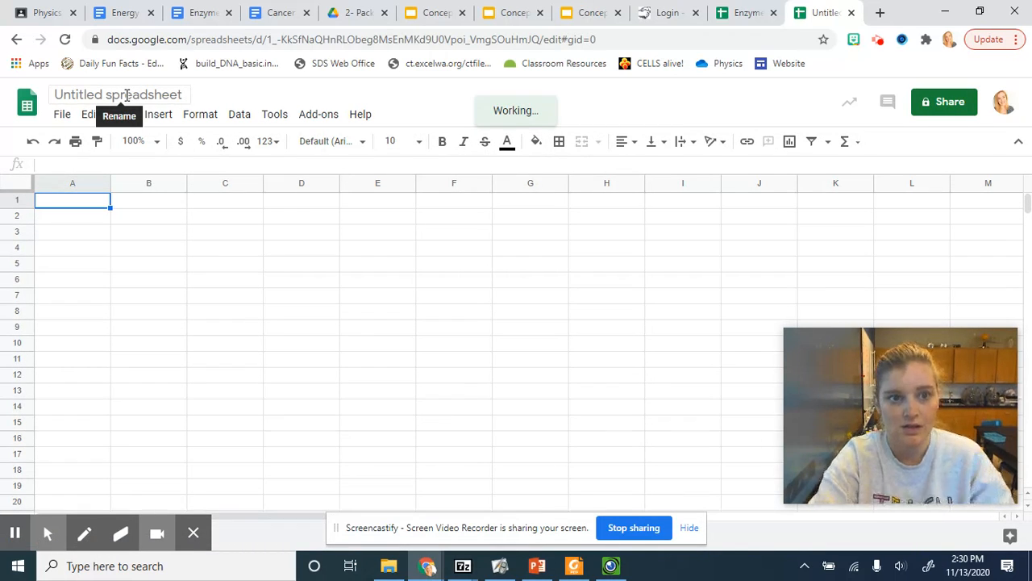
# Step: Rename the spreadsheet as Name- Enzyme Lab
pyautogui.click(127, 95)
pyautogui.doubleClick(127, 95)
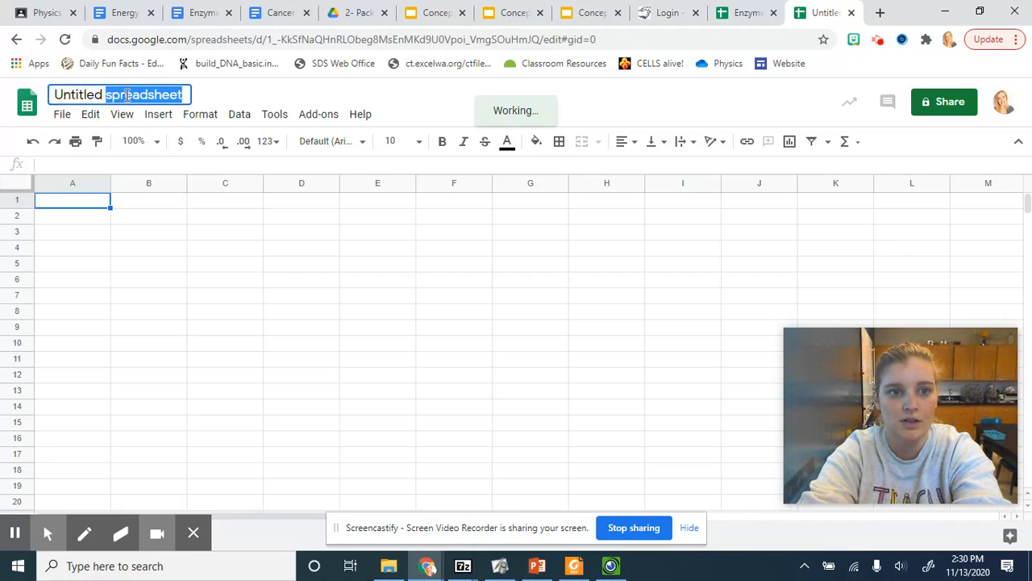
pyautogui.write('N')
pyautogui.press('BackSpace')
pyautogui.press('BackSpace')
pyautogui.press('BackSpace')
pyautogui.press('BackSpace')
pyautogui.press('BackSpace')
pyautogui.press('BackSpace')
pyautogui.press('BackSpace')
pyautogui.press('BackSpace')
pyautogui.press('BackSpace')
pyautogui.press('BackSpace')
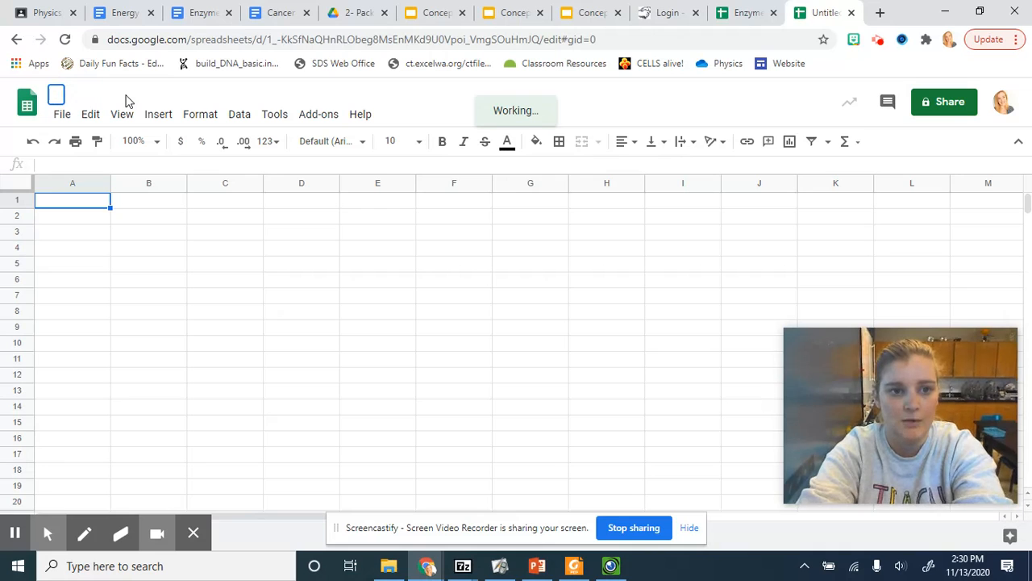
pyautogui.write('Name- Enzyme Lap')
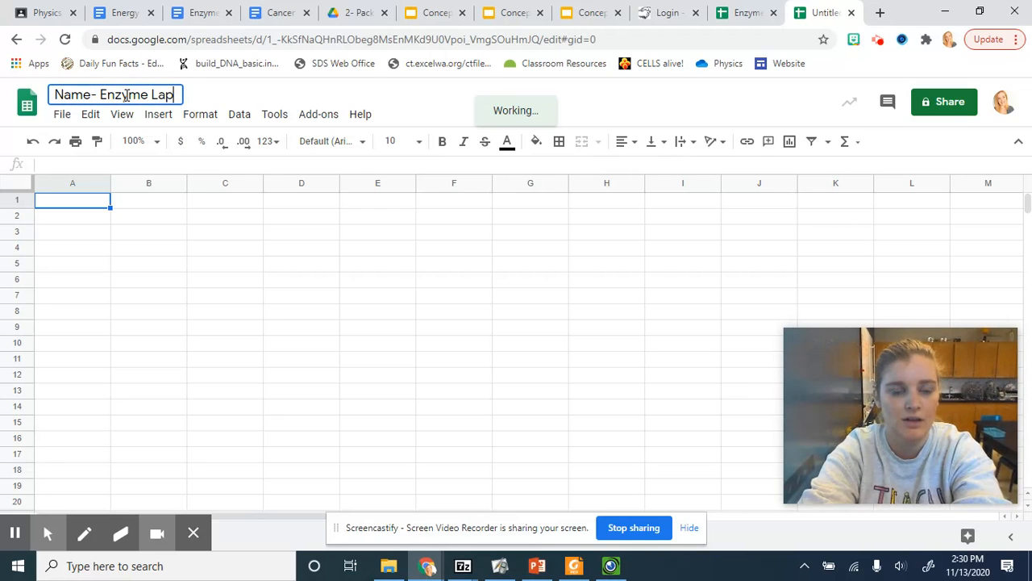
pyautogui.press('BackSpace')
pyautogui.write('b')
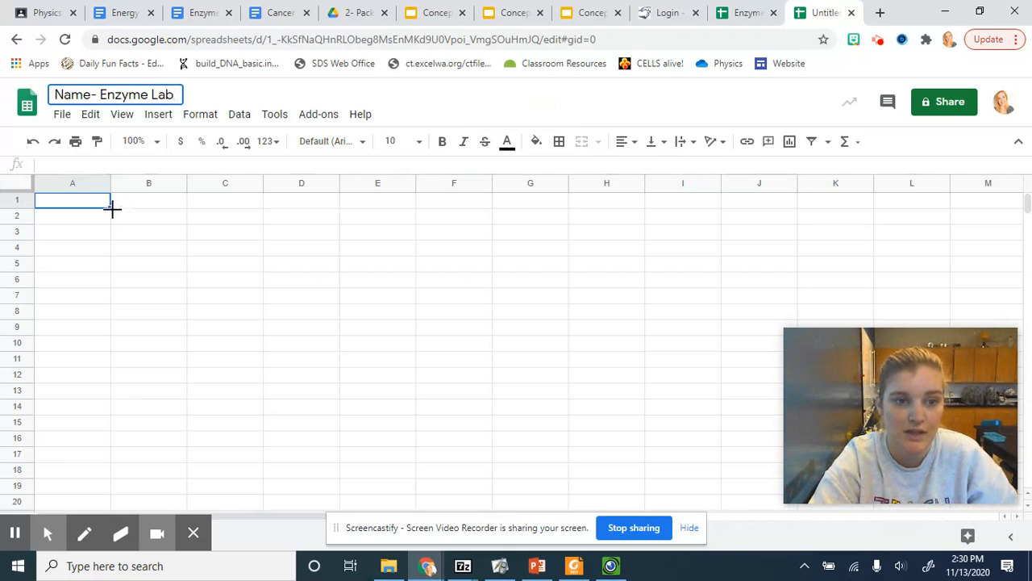
# Step: Enter Time as the column header in cell A2
pyautogui.click(98, 220)
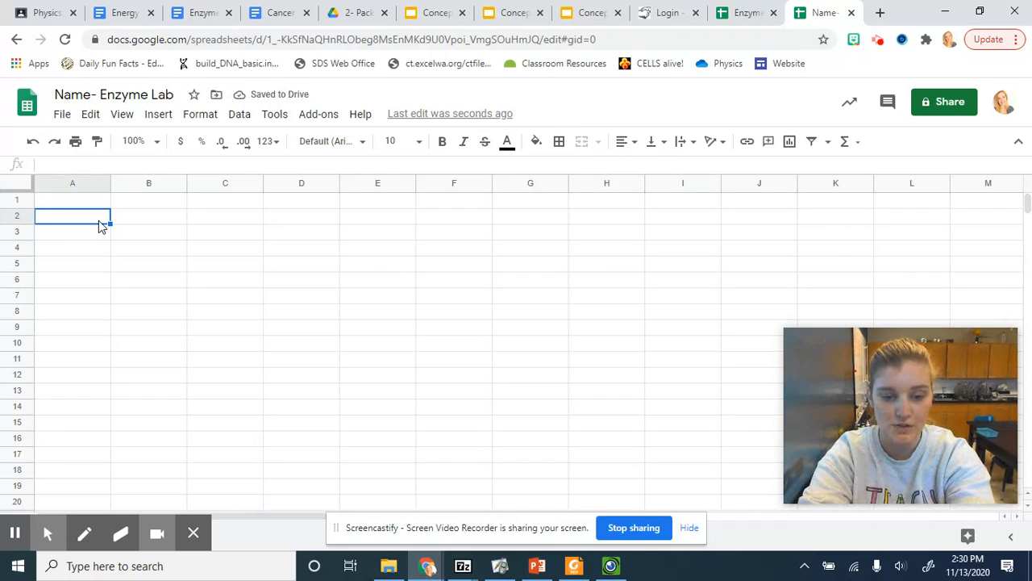
pyautogui.write('Time')
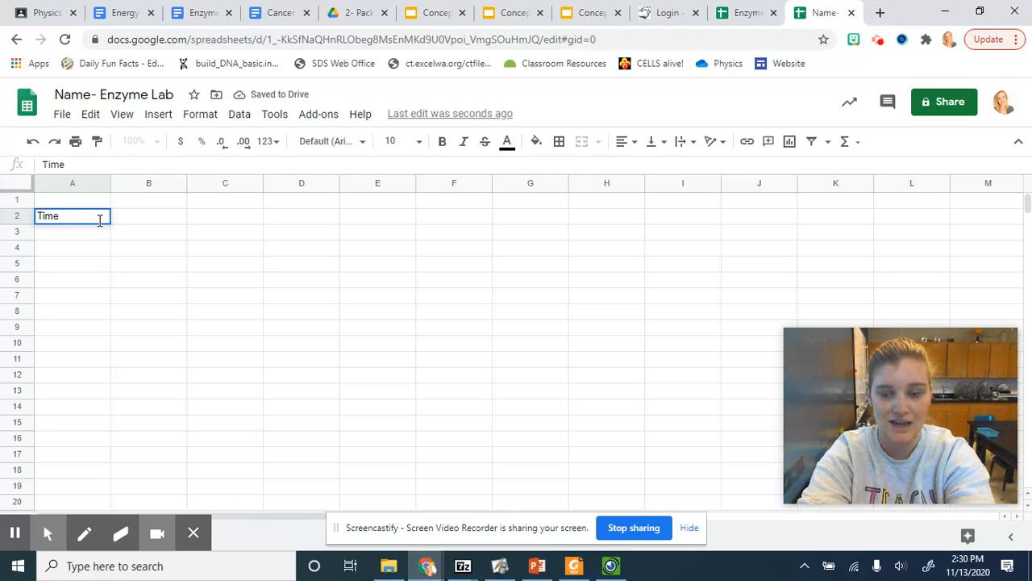
pyautogui.press('Tab')
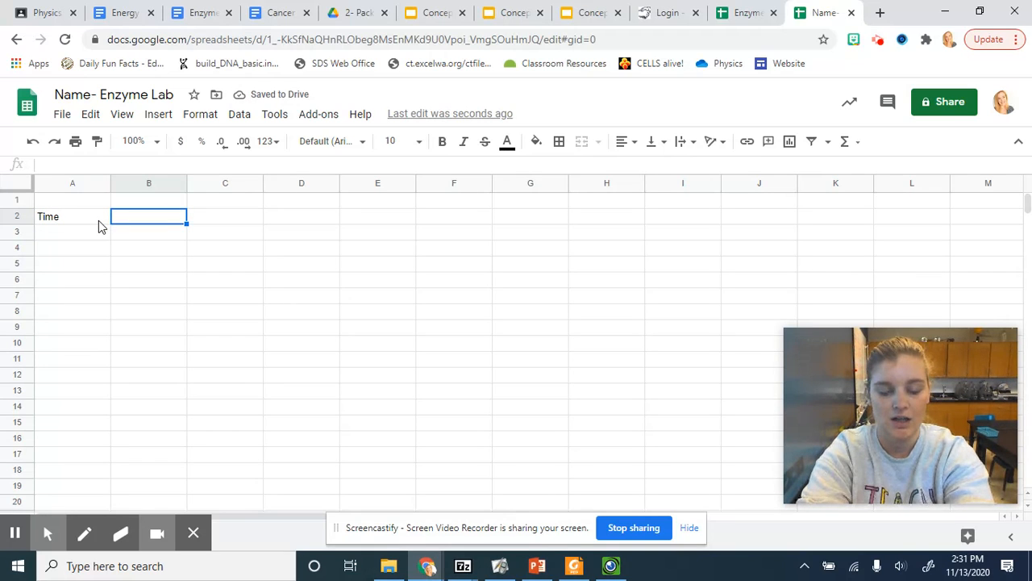
pyautogui.press('Return')
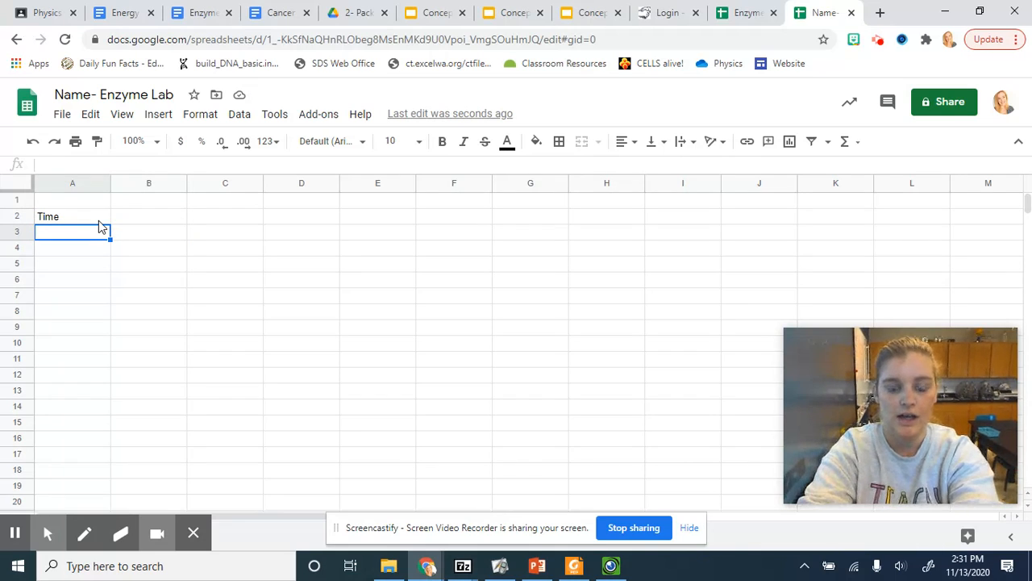
# Step: Fill A3:A13 under the Time header with 0 to 100 in increments of 10
pyautogui.write('0')
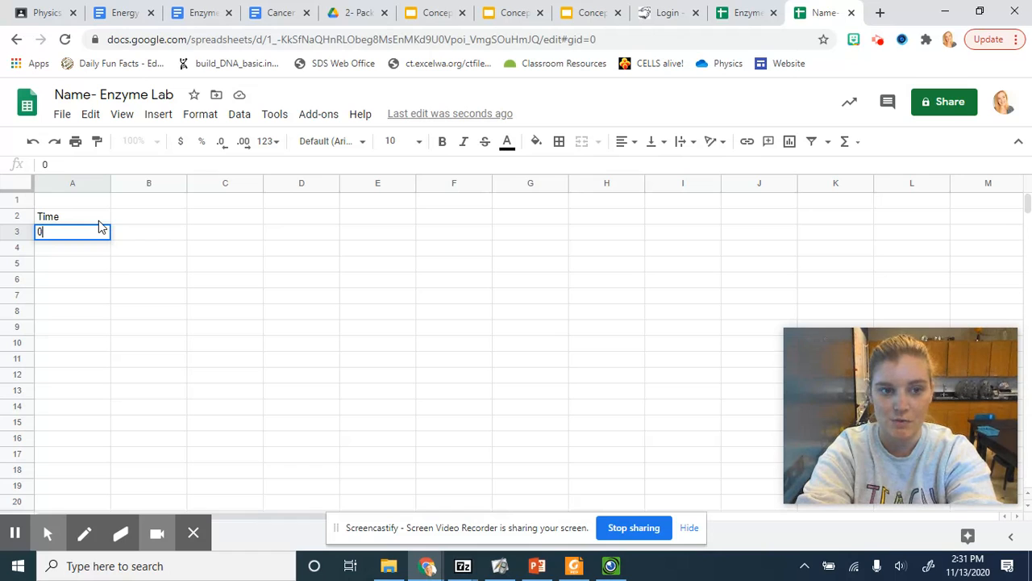
pyautogui.press('Return')
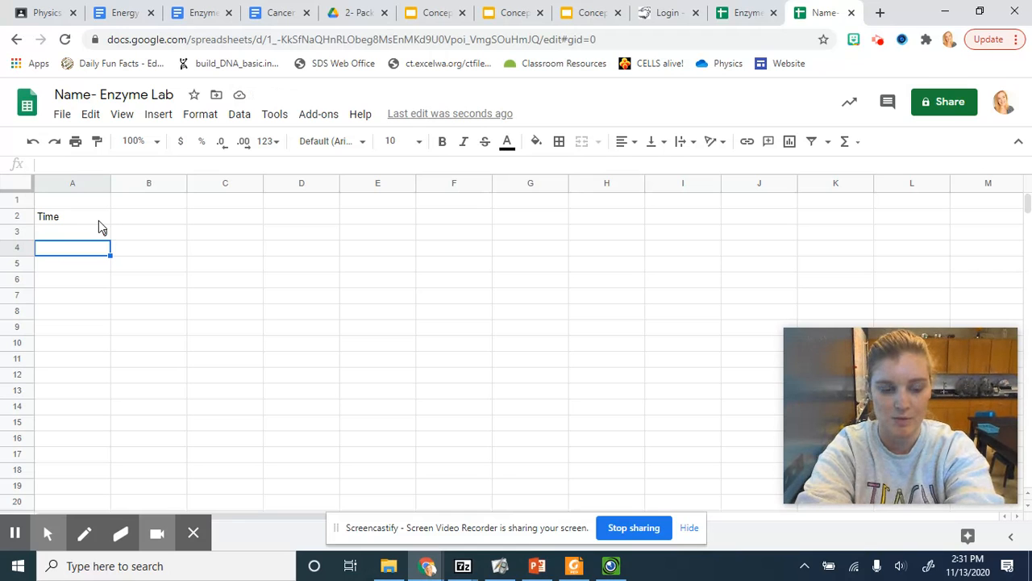
pyautogui.write('10')
pyautogui.press('Return')
pyautogui.write('12')
pyautogui.press('BackSpace')
pyautogui.press('BackSpace')
pyautogui.write('20')
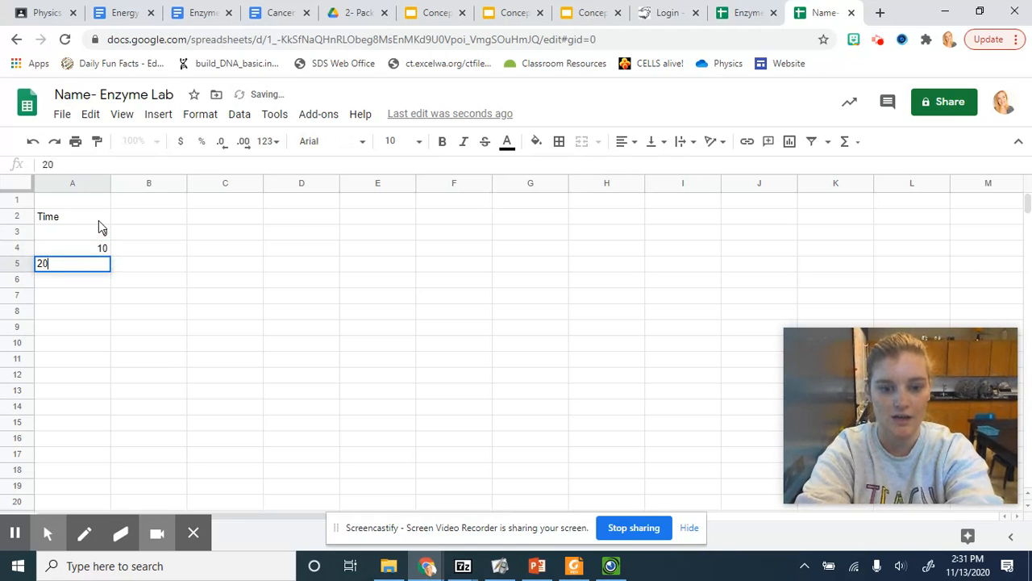
pyautogui.press('Return')
pyautogui.write('30')
pyautogui.press('Return')
pyautogui.write('40')
pyautogui.press('Return')
pyautogui.write('50')
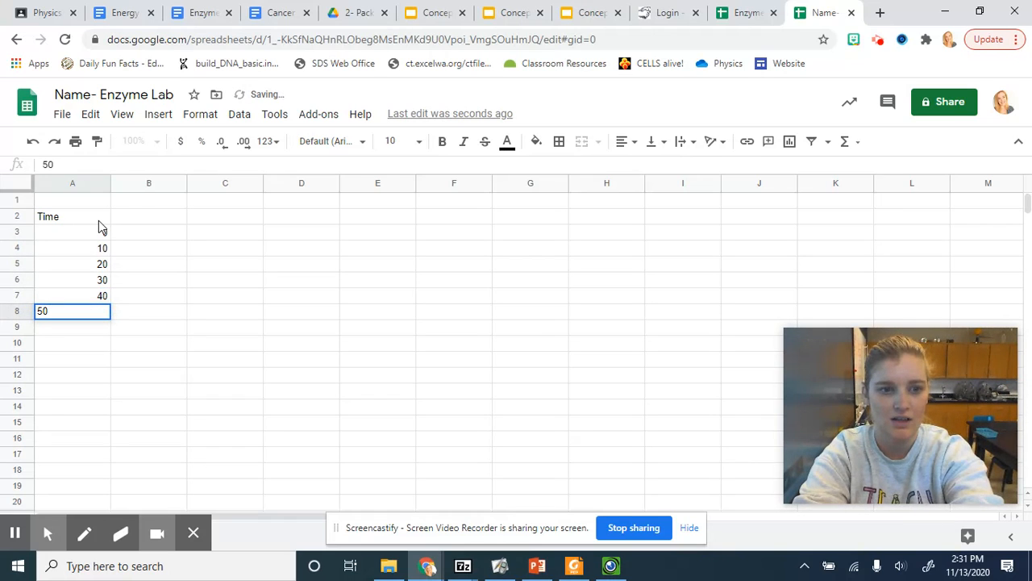
pyautogui.press('Return')
pyautogui.write('60')
pyautogui.press('Return')
pyautogui.write('70')
pyautogui.press('Return')
pyautogui.write('80')
pyautogui.press('Return')
pyautogui.write('9')
pyautogui.press('Return')
pyautogui.press('Up')
pyautogui.write('90')
pyautogui.press('Return')
pyautogui.write('100')
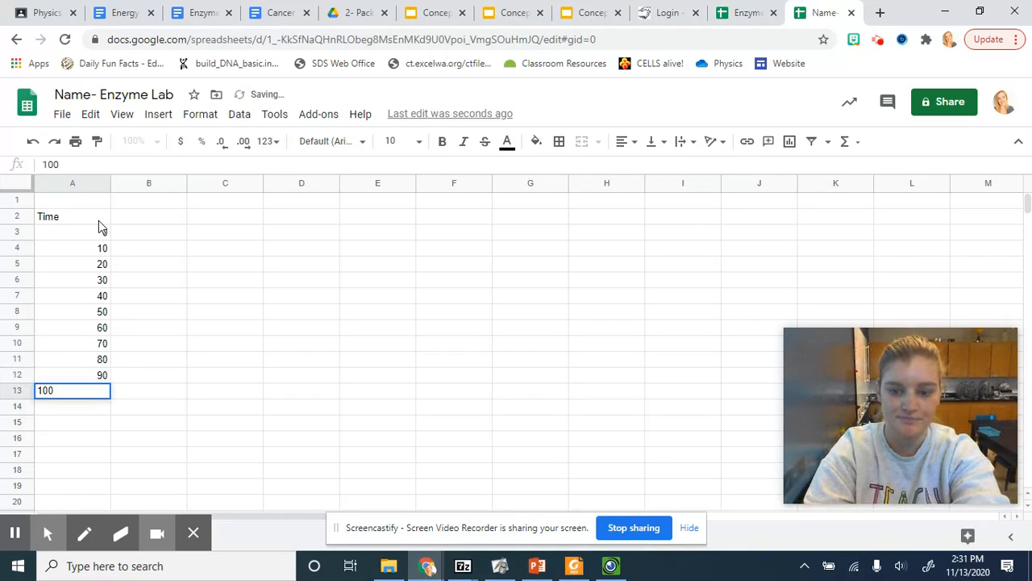
pyautogui.press('Tab')
# Step: Consult the packet's Class Averages Data Table and enter Baseline, Denatured, Co-Enzyme and Competitive Inhibitor as headers in B2:E2
pyautogui.press('Up')
pyautogui.press('Up')
pyautogui.press('Up')
pyautogui.press('Up')
pyautogui.press('Up')
pyautogui.press('Up')
pyautogui.press('Up')
pyautogui.press('Up')
pyautogui.press('Up')
pyautogui.press('Up')
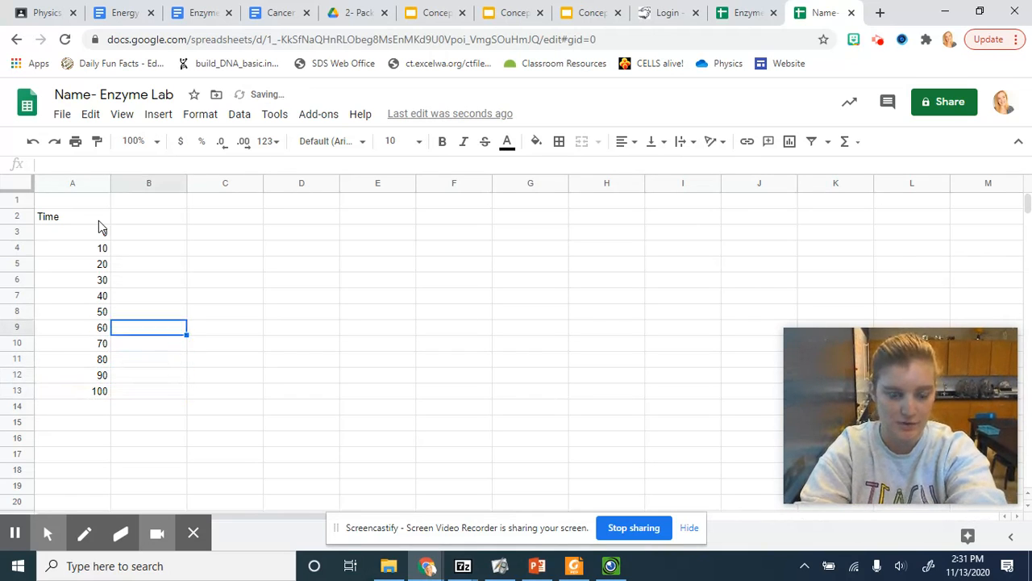
pyautogui.press('Up')
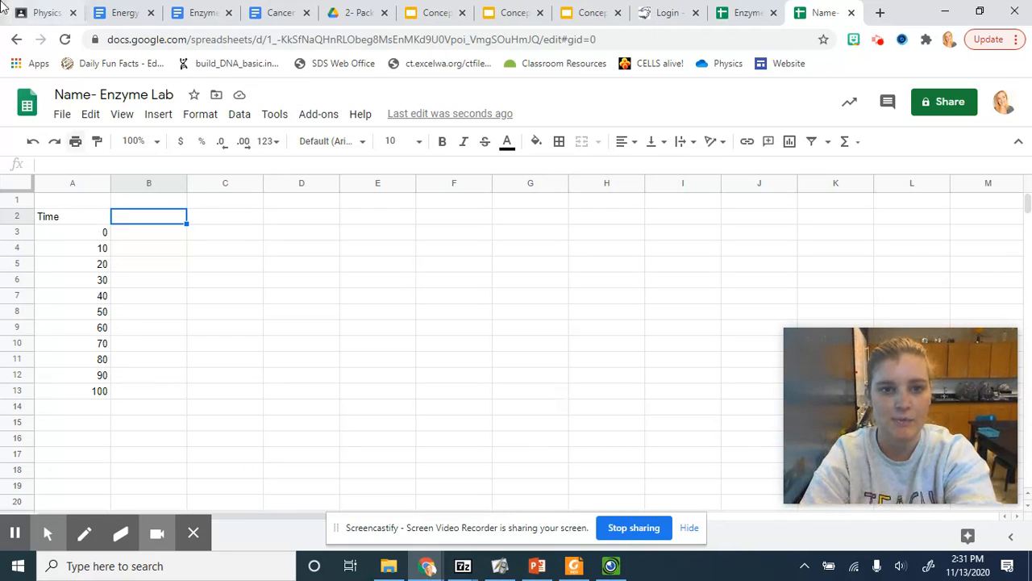
pyautogui.click(344, 27)
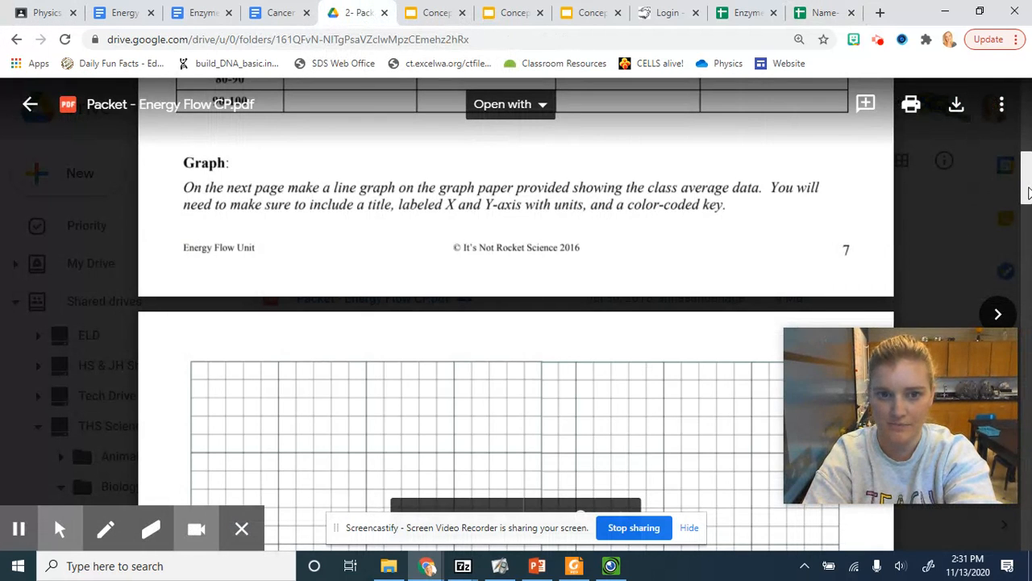
pyautogui.scroll(5, 1022, 194)
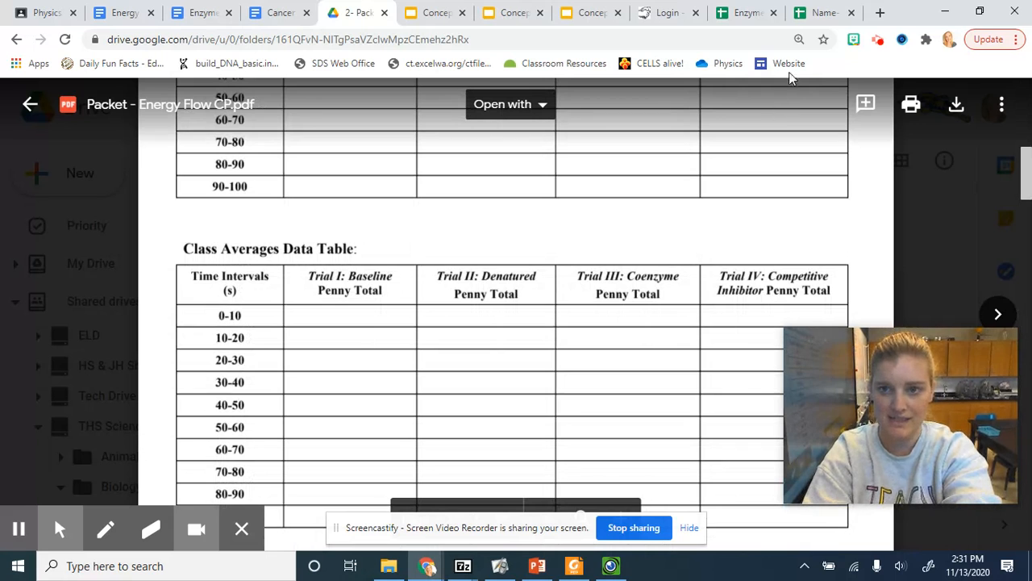
pyautogui.click(822, 14)
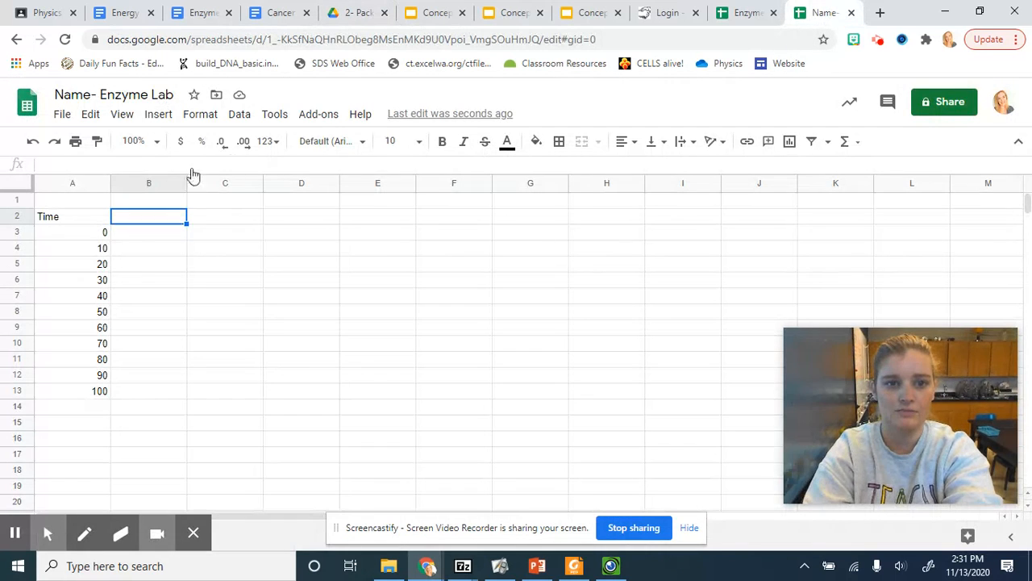
pyautogui.write('Baseline')
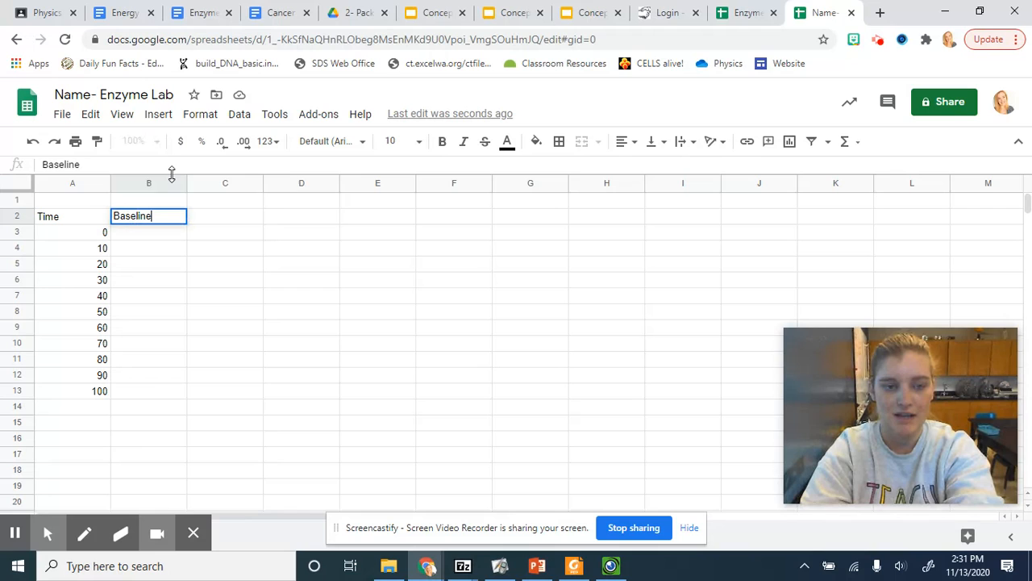
pyautogui.press('Tab')
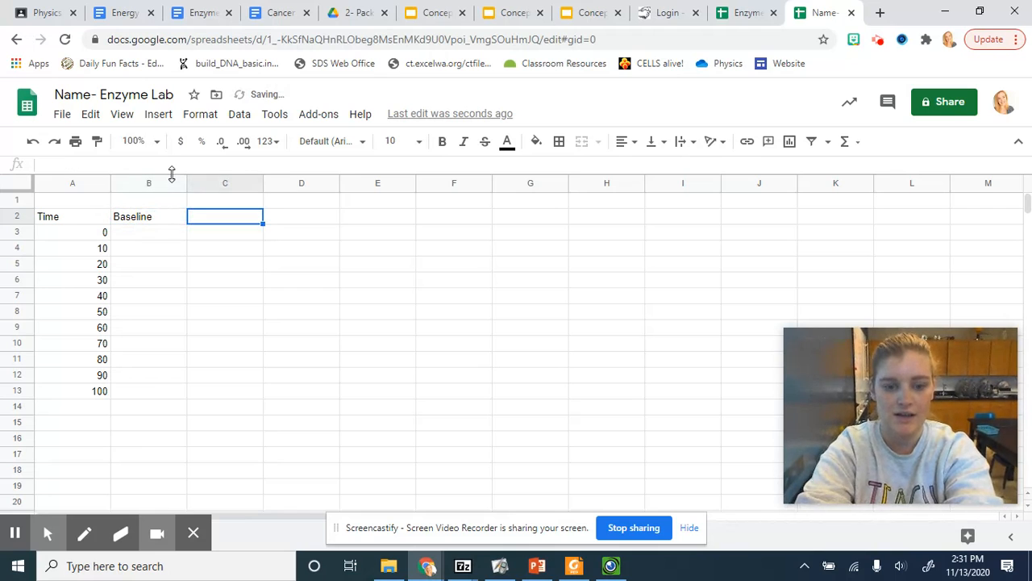
pyautogui.write('Denatured')
pyautogui.press('Tab')
pyautogui.write('Co-Enzyme')
pyautogui.press('Tab')
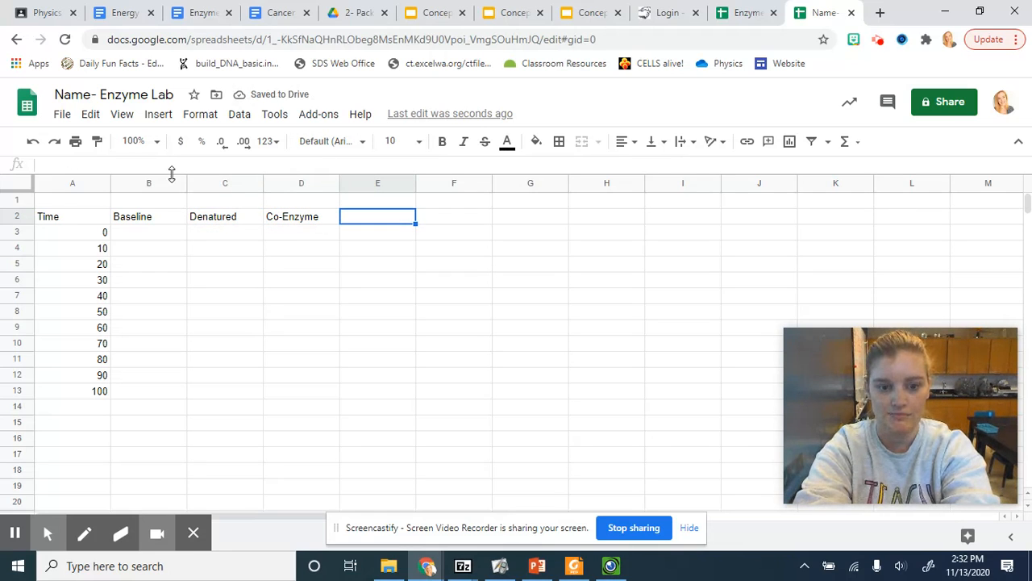
pyautogui.write('Compet')
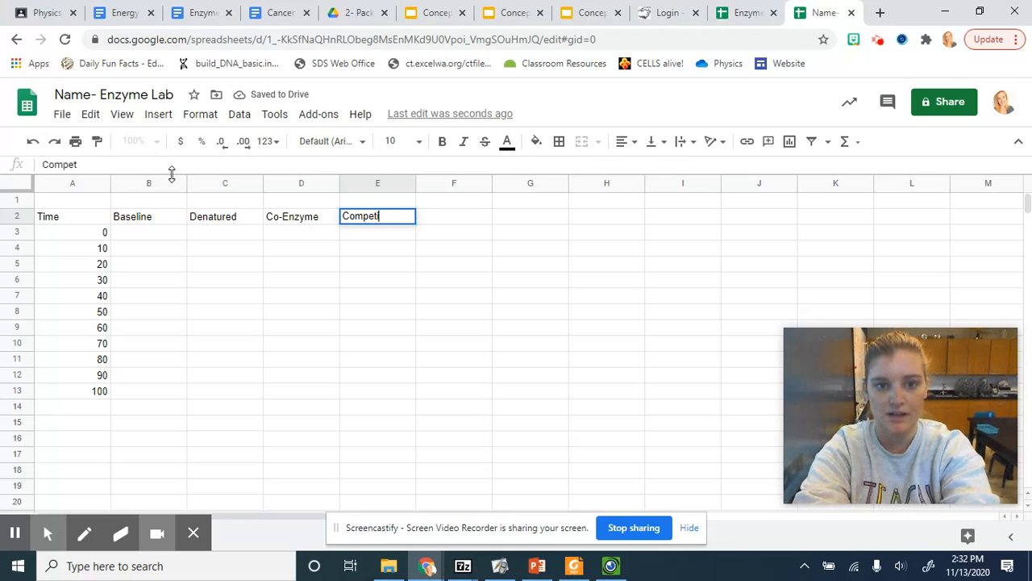
pyautogui.write('itive Inhibitor')
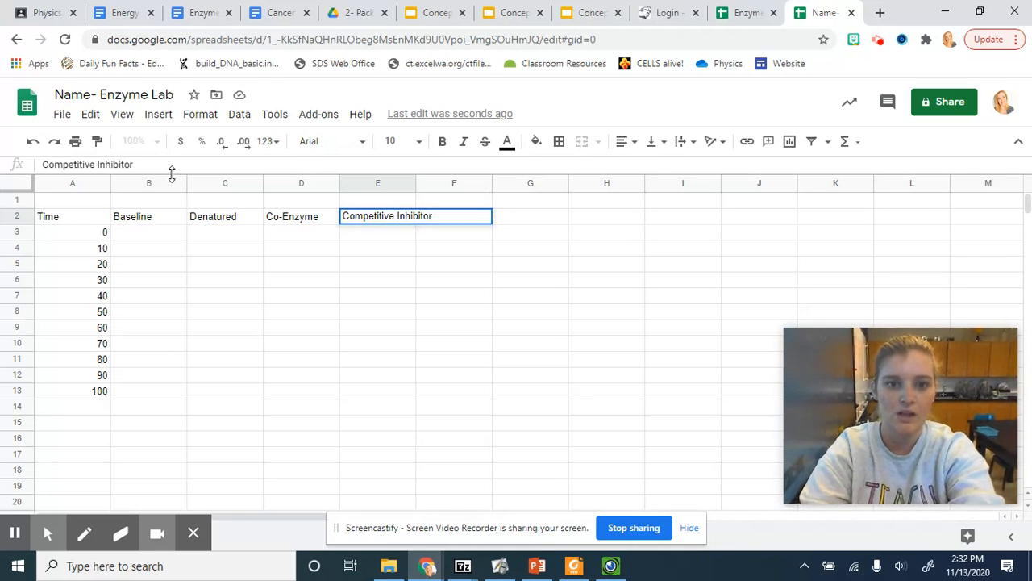
pyautogui.press('Return')
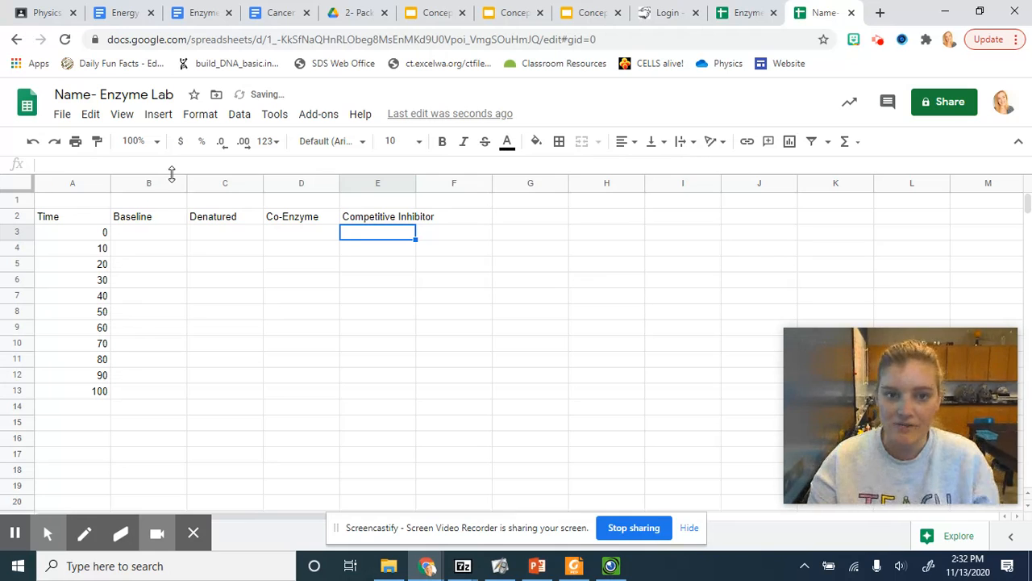
# Step: Enter 0 for all four trials at time 0 in B3:E3
pyautogui.click(162, 233)
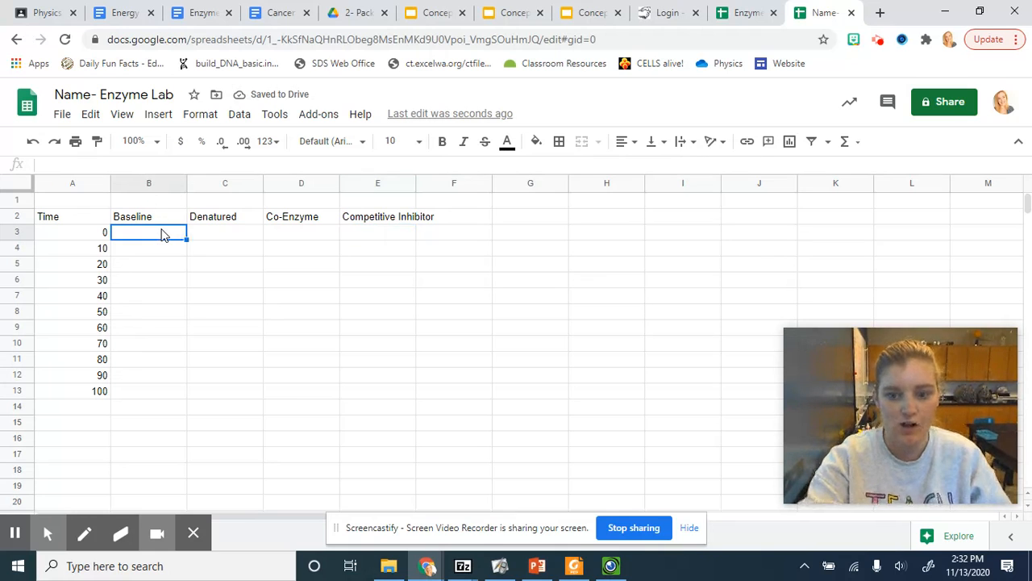
pyautogui.write('0')
pyautogui.press('Tab')
pyautogui.write('0')
pyautogui.press('Tab')
pyautogui.write('0')
pyautogui.press('Tab')
pyautogui.write('0')
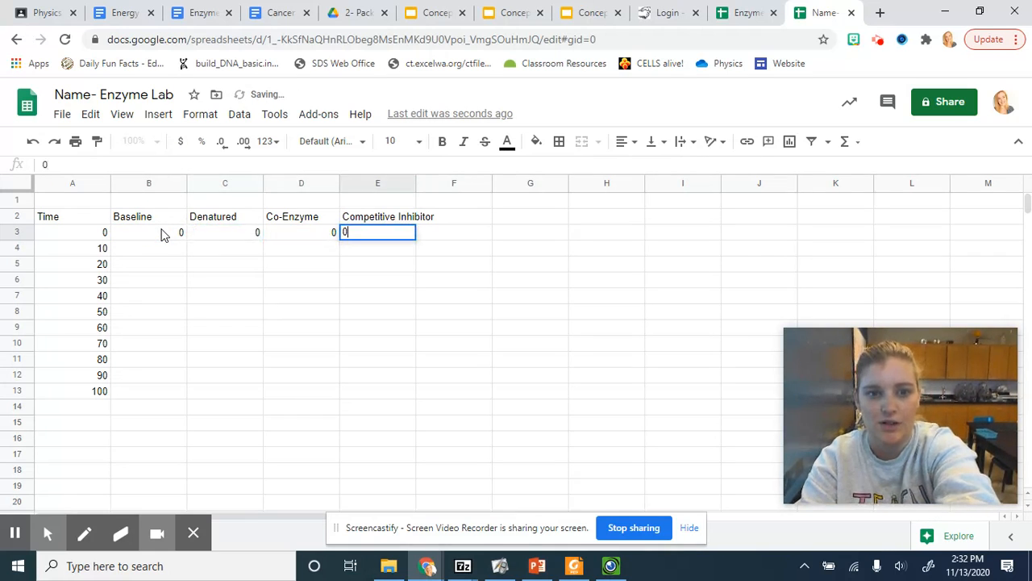
pyautogui.press('Return')
# Step: Highlight the Baseline data range B4:B13, and return to its first cell, B4
pyautogui.press('Left')
pyautogui.press('Left')
pyautogui.press('Left')
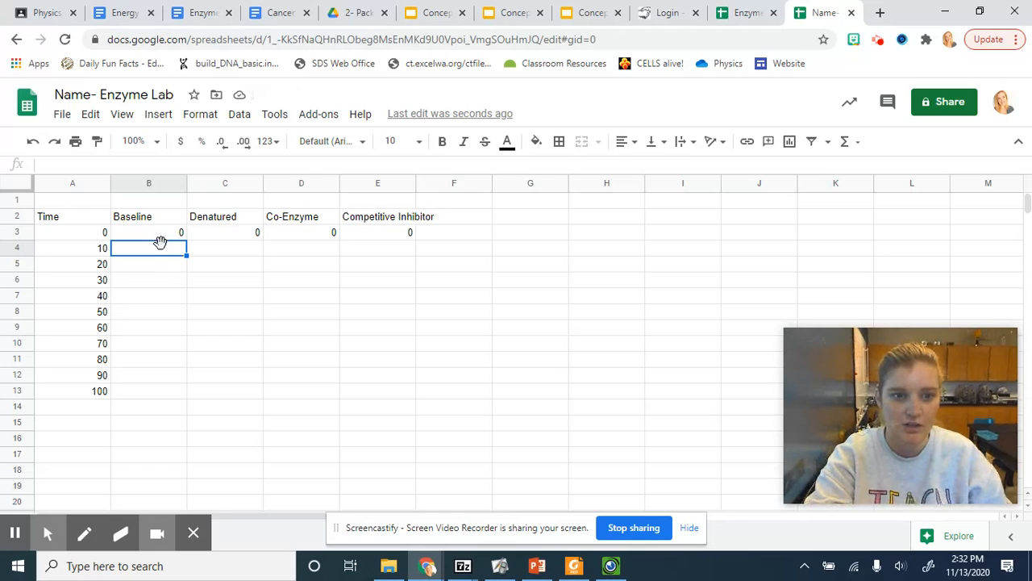
pyautogui.moveTo(163, 249); pyautogui.dragTo(165, 402)
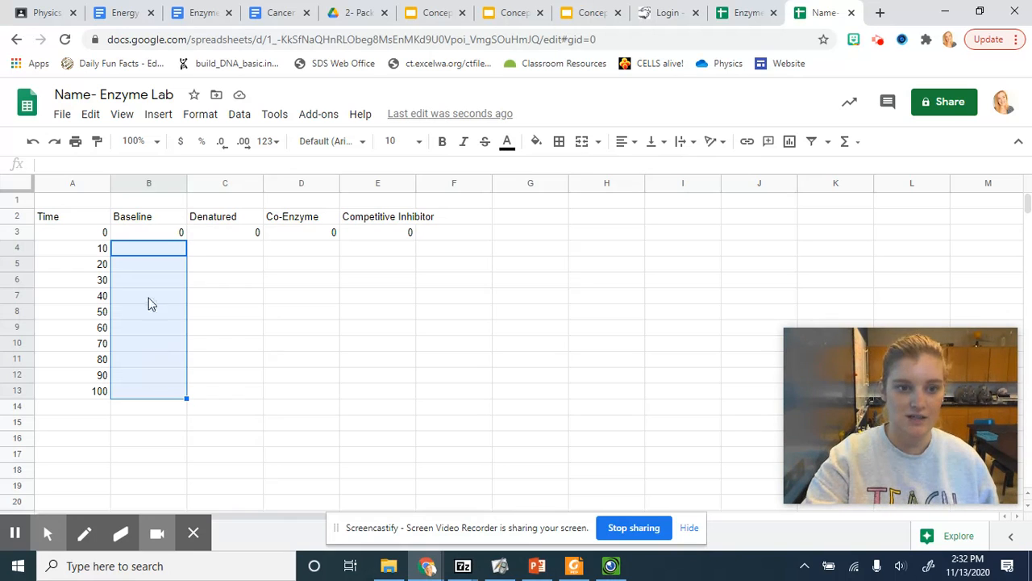
pyautogui.click(168, 256)
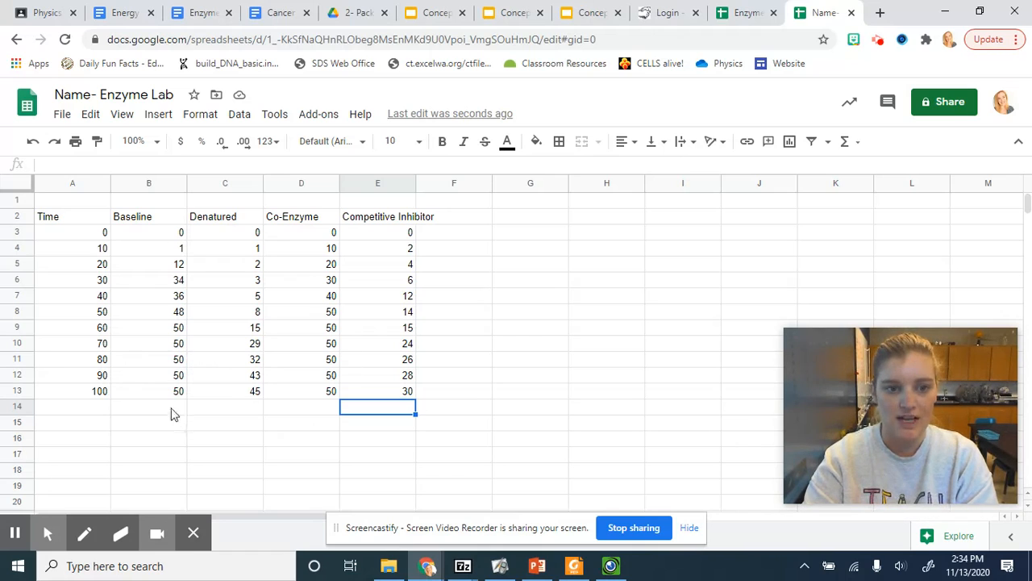
pyautogui.click(164, 335)
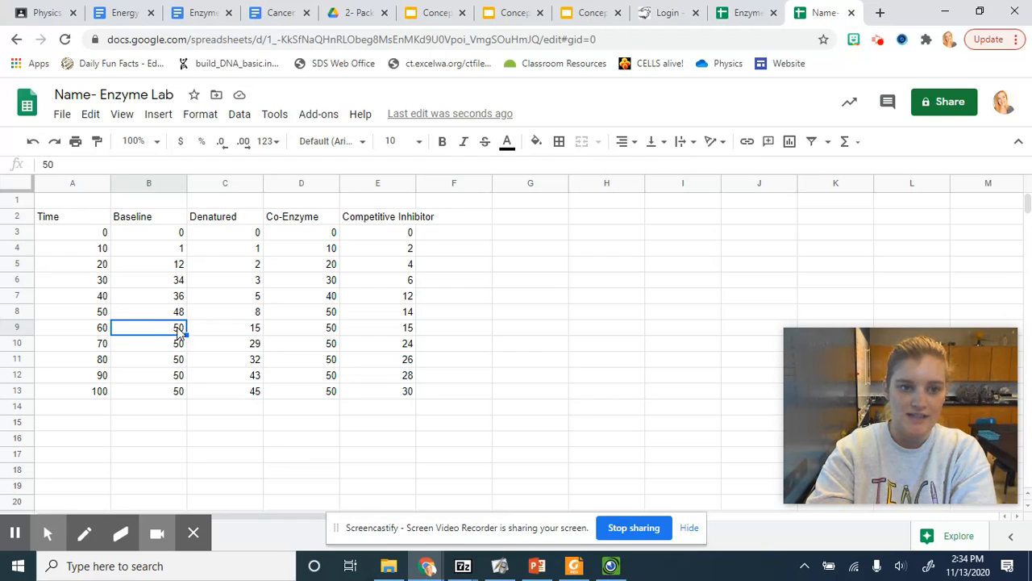
pyautogui.click(180, 397)
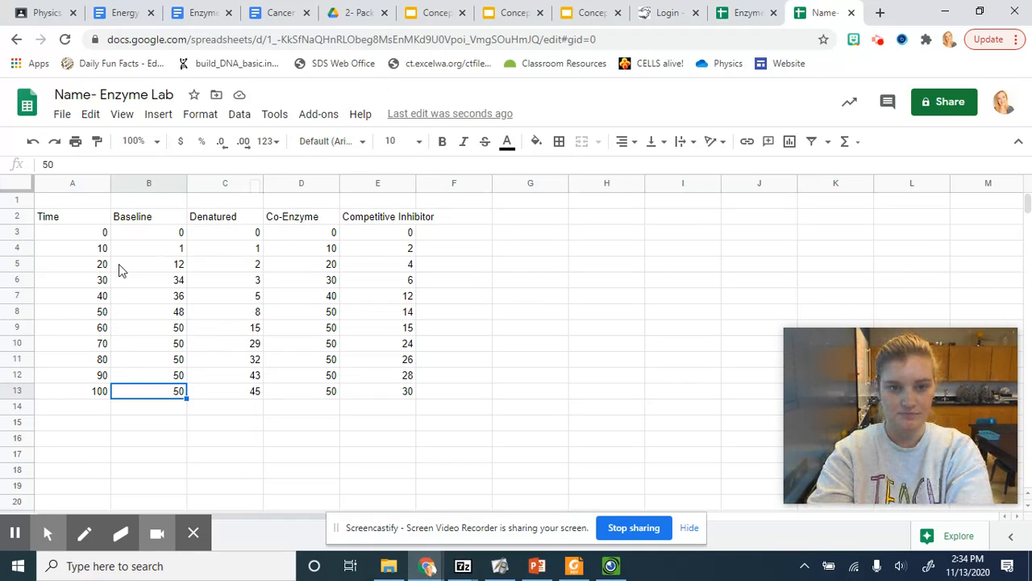
# Step: Insert a line chart from the full data table A2:E13, headers included, and move it off the Baseline and Denatured columns
pyautogui.moveTo(53, 219); pyautogui.dragTo(392, 396)
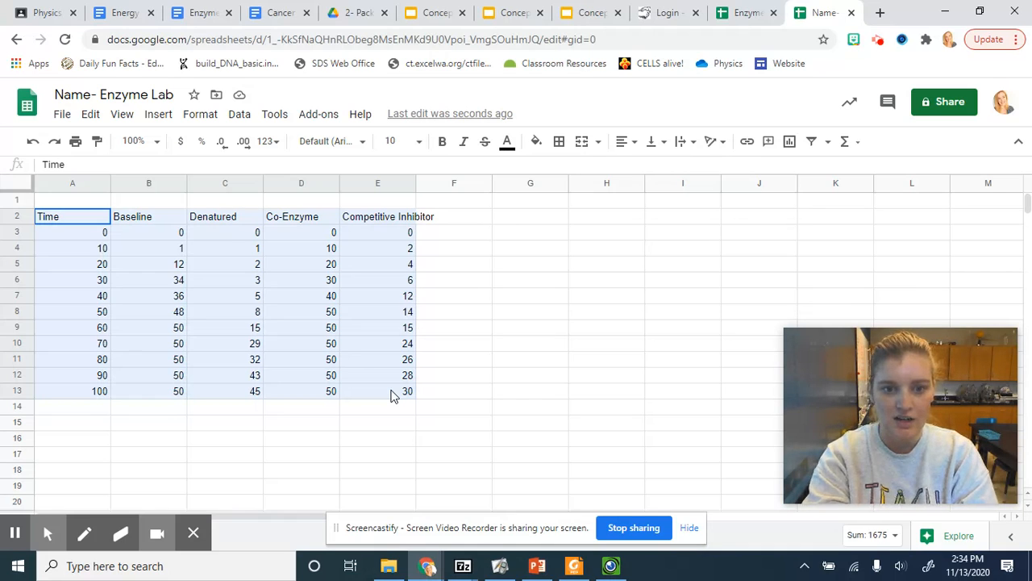
pyautogui.moveTo(391, 395); pyautogui.dragTo(391, 395)
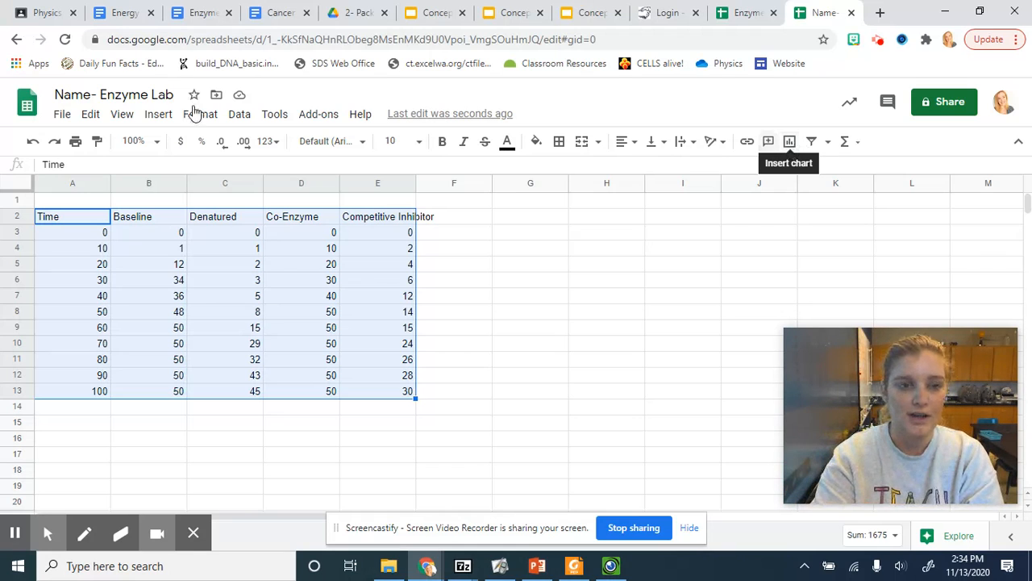
pyautogui.click(160, 115)
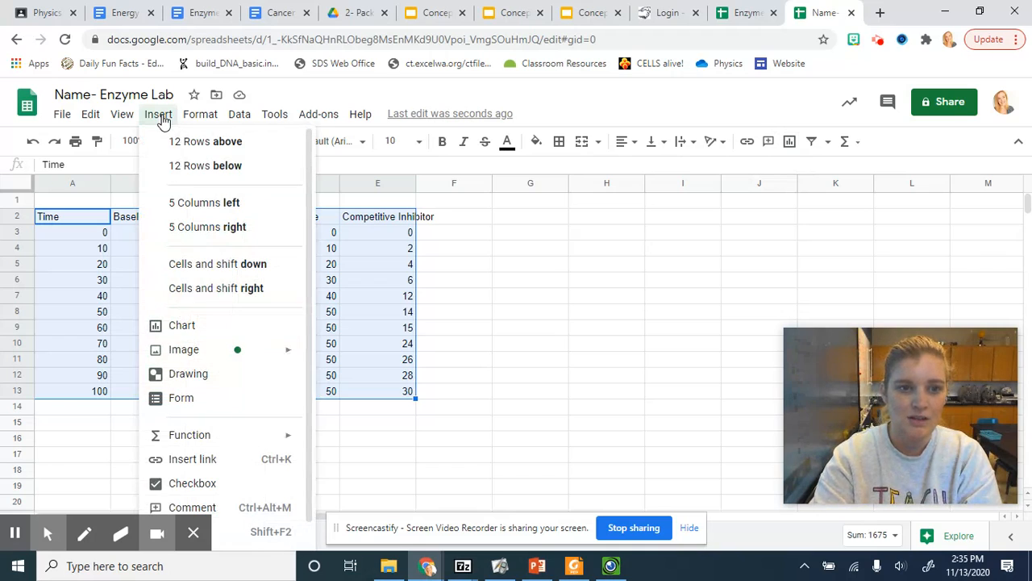
pyautogui.click(184, 326)
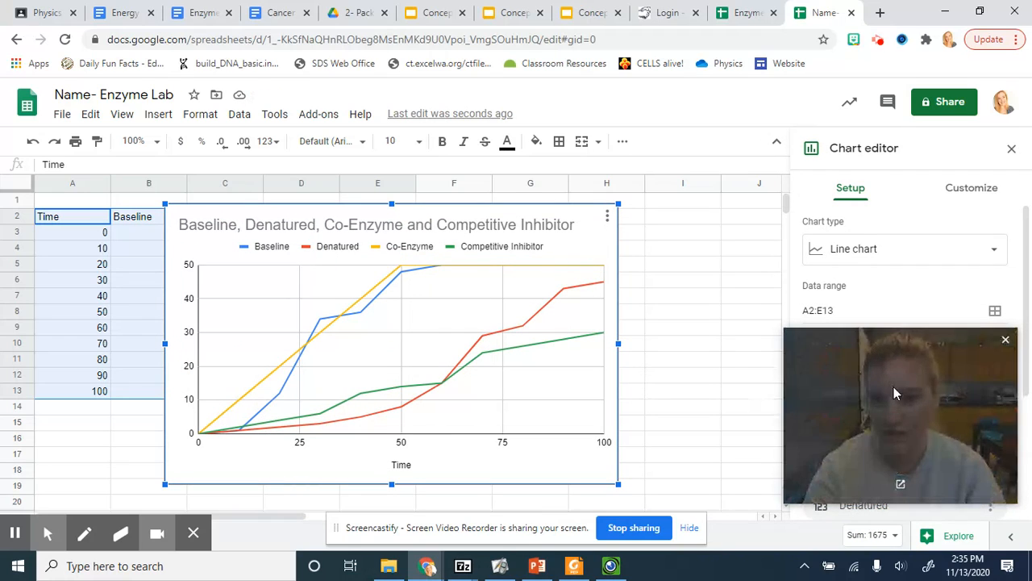
pyautogui.moveTo(888, 380); pyautogui.dragTo(105, 91)
pyautogui.moveTo(419, 298); pyautogui.dragTo(567, 304)
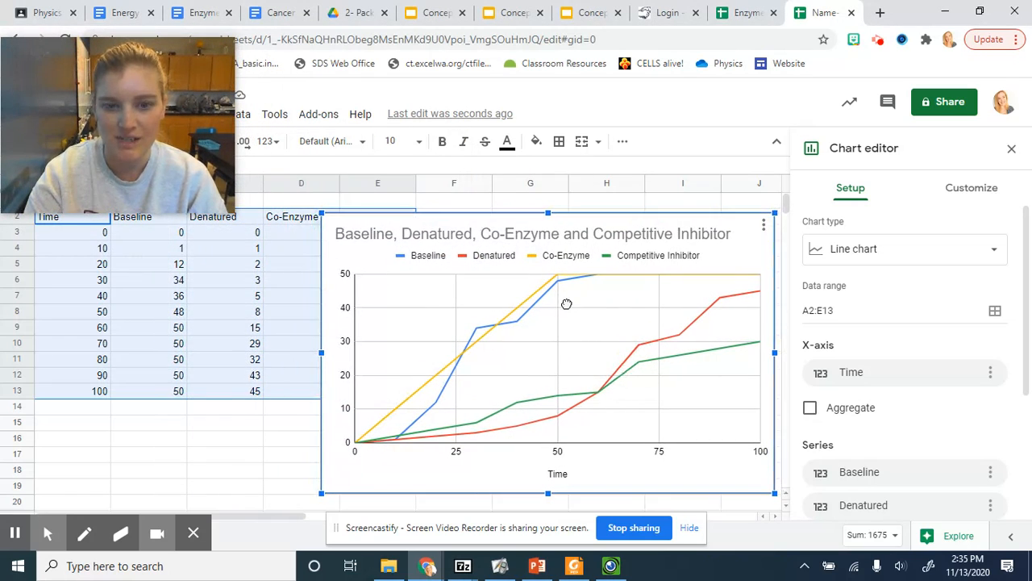
# Step: Consult the packet's line graph instructions below the Class Averages Data Table for the required graph elements, and return to the spreadsheet
pyautogui.click(364, 14)
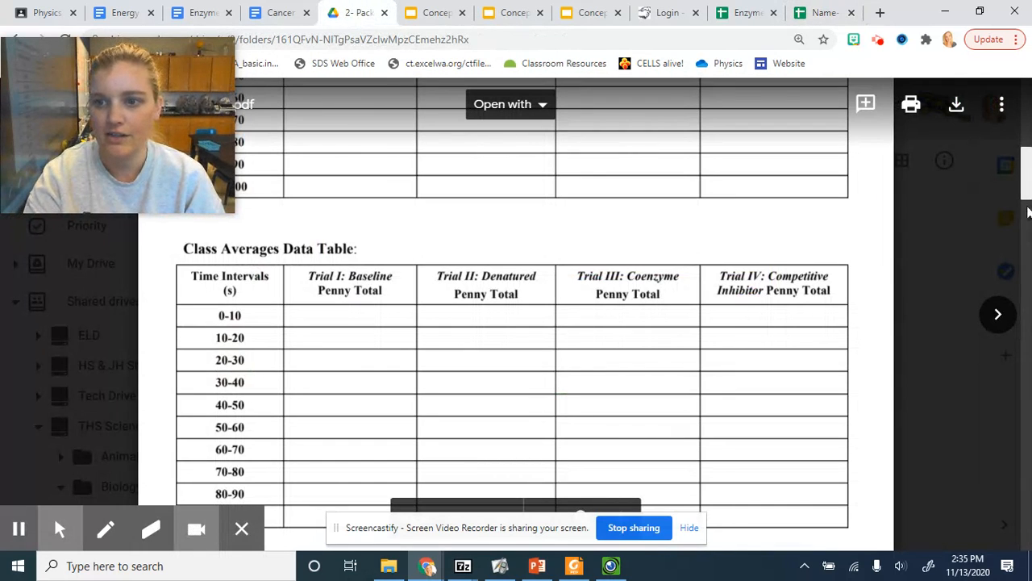
pyautogui.scroll(-5, 1027, 198)
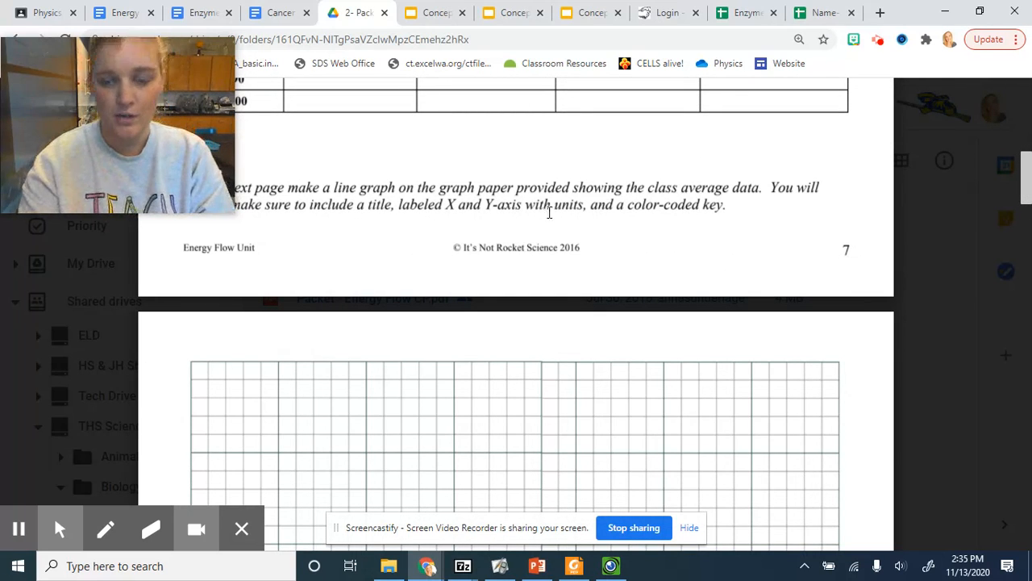
pyautogui.click(825, 14)
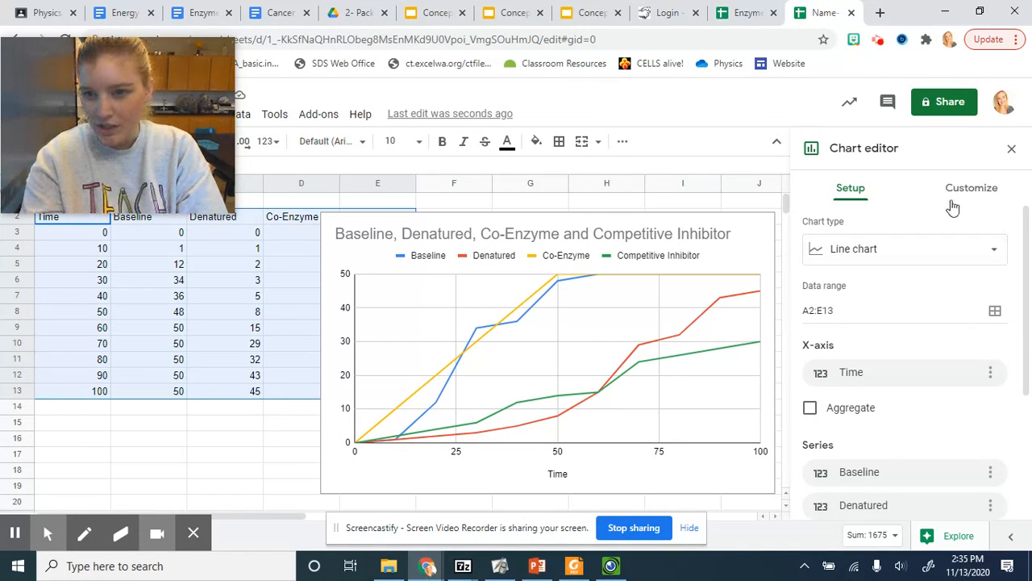
# Step: Open the chart and axis title settings, highlight the chart title text and show the available title types
pyautogui.click(956, 201)
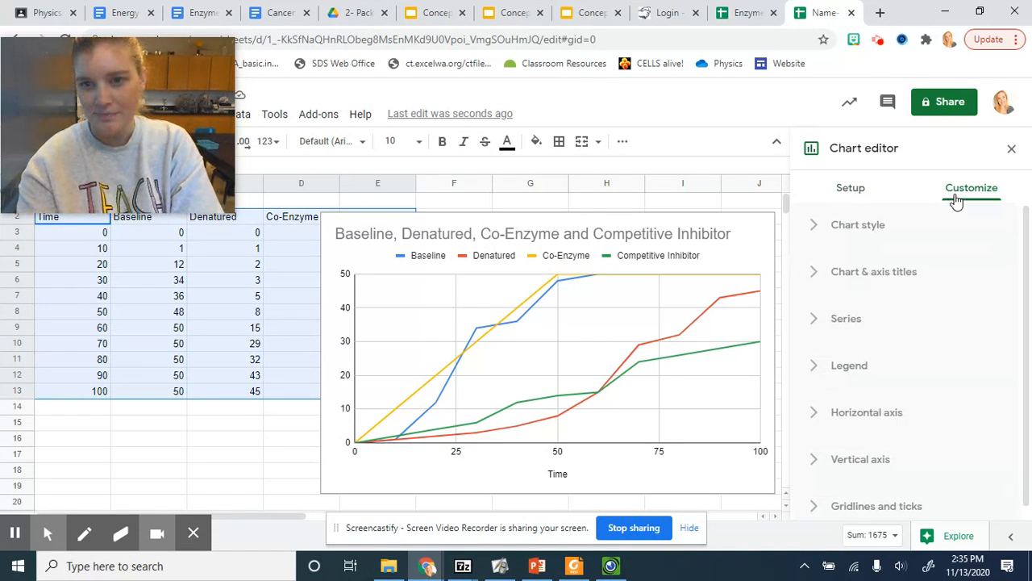
pyautogui.click(908, 274)
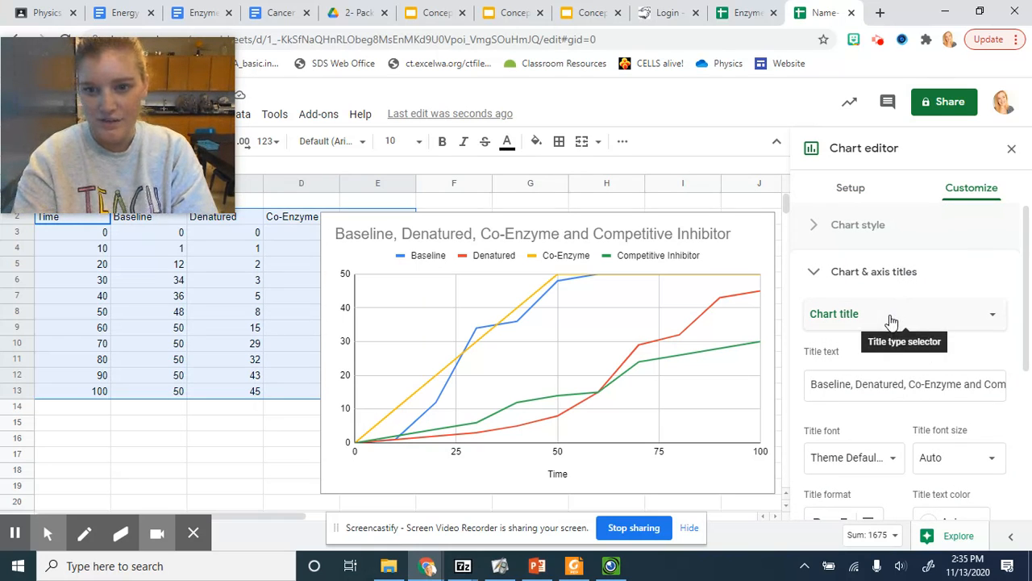
pyautogui.tripleClick(857, 393)
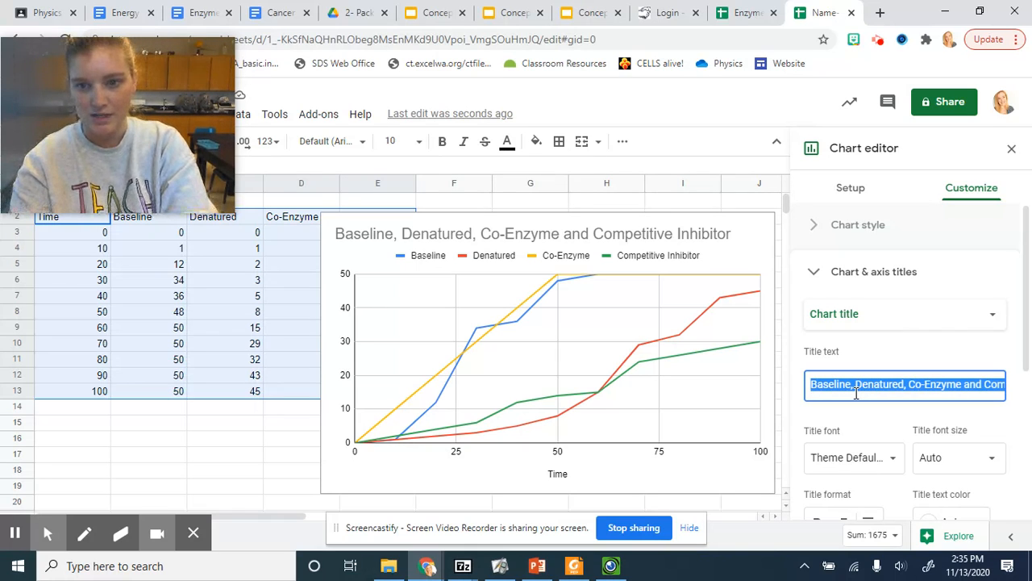
pyautogui.click(957, 323)
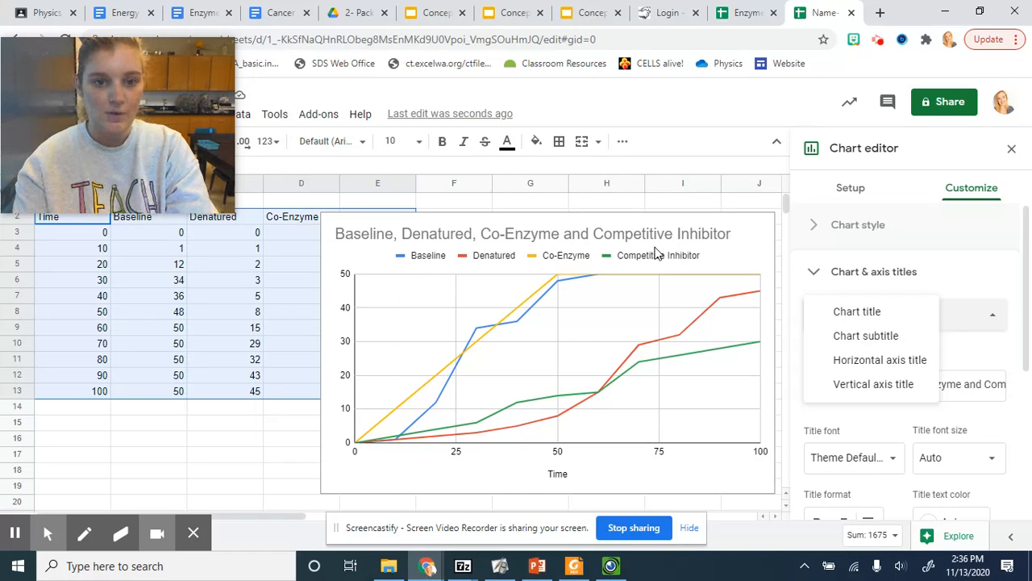
# Step: Close the chart editor and move the chart beside the data table, clear of the Competitive Inhibitor column, to about columns F to L
pyautogui.click(147, 440)
pyautogui.click(577, 347)
pyautogui.moveTo(578, 347); pyautogui.dragTo(716, 324)
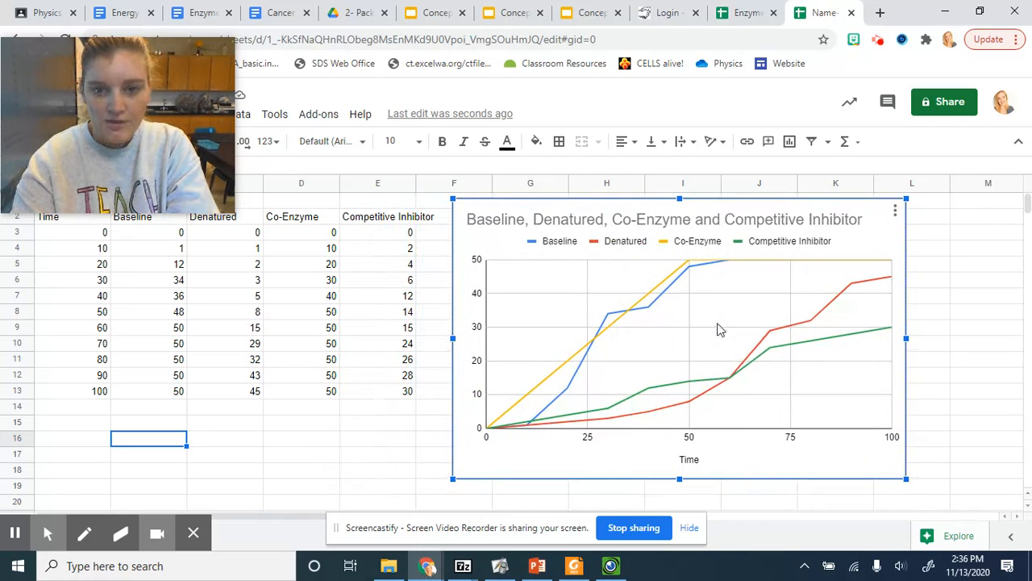
pyautogui.click(969, 320)
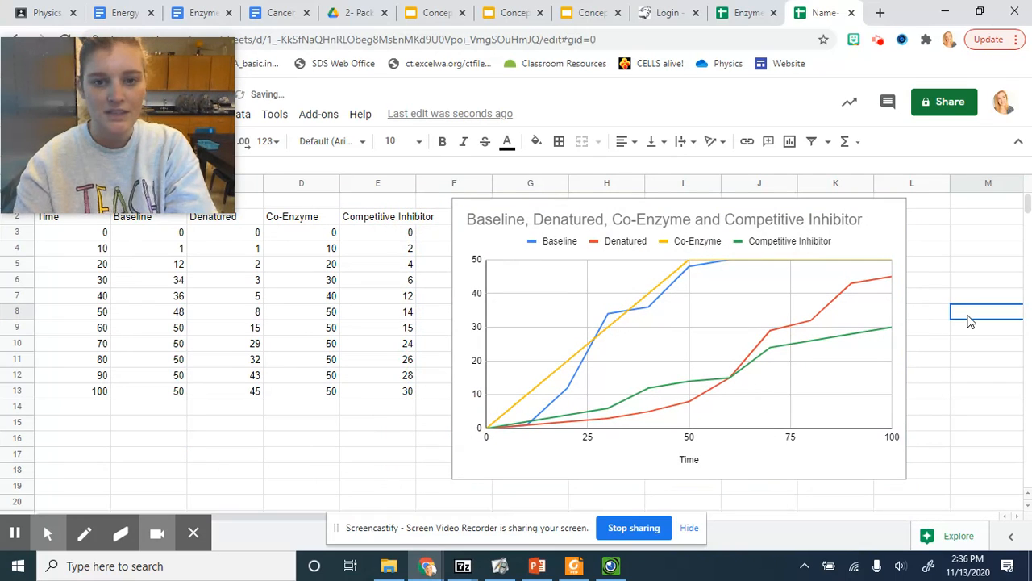